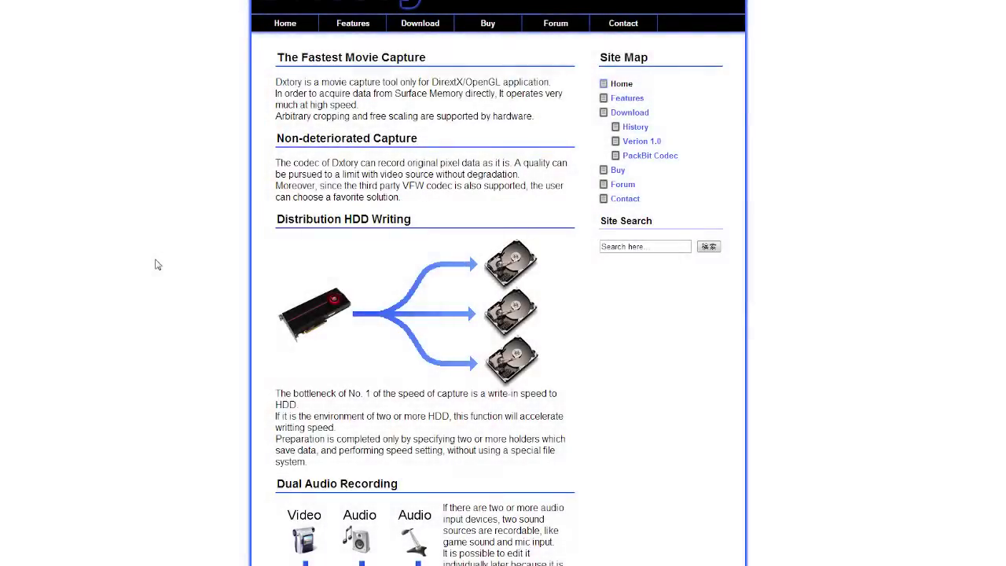
Scroll the Dxtory site, open its Download page (2.0.120 Latest, 2.0.119 Stable), then the Buy page
scroll(156, 265, up, 1)
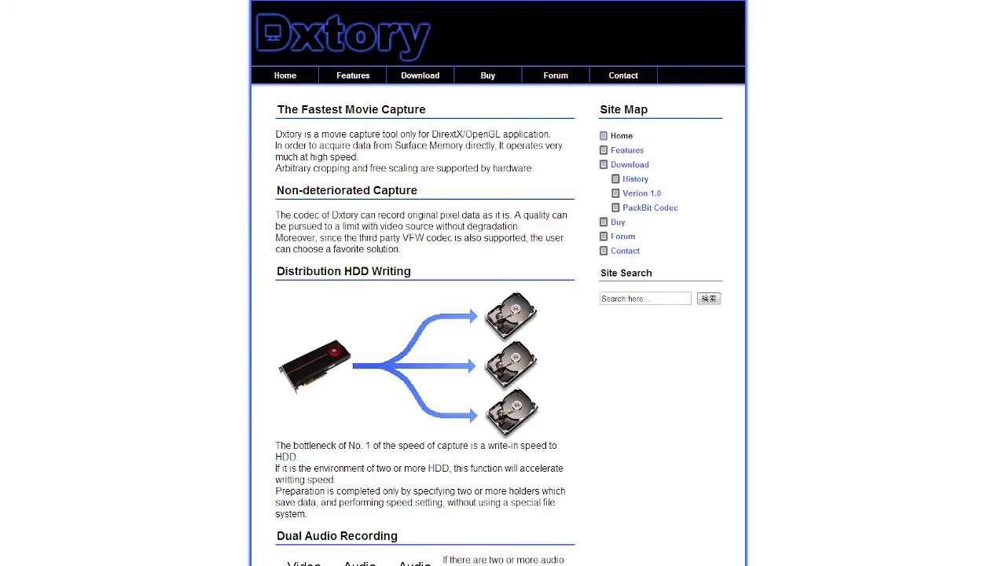
scroll(498, 314, down, 3)
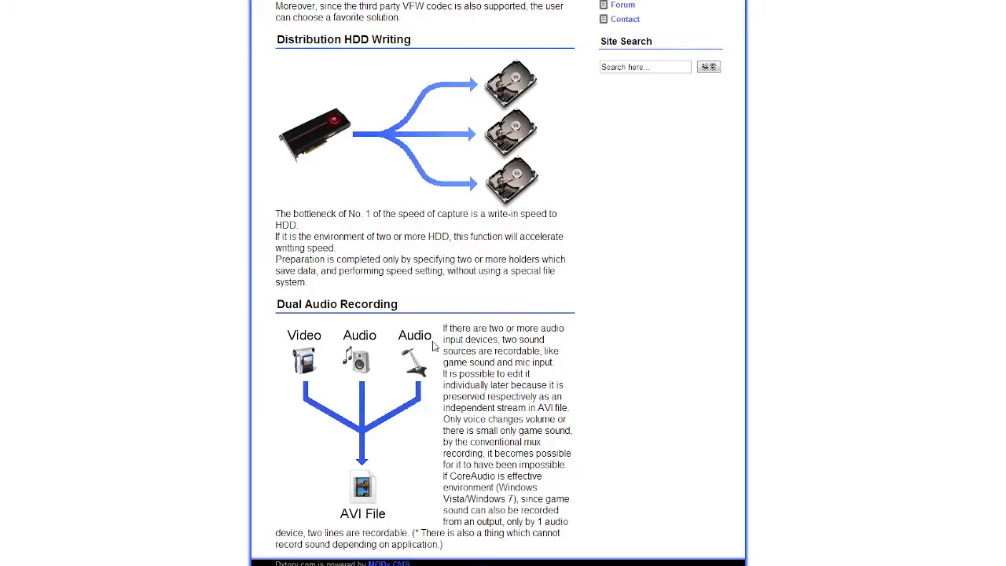
scroll(357, 385, up, 1)
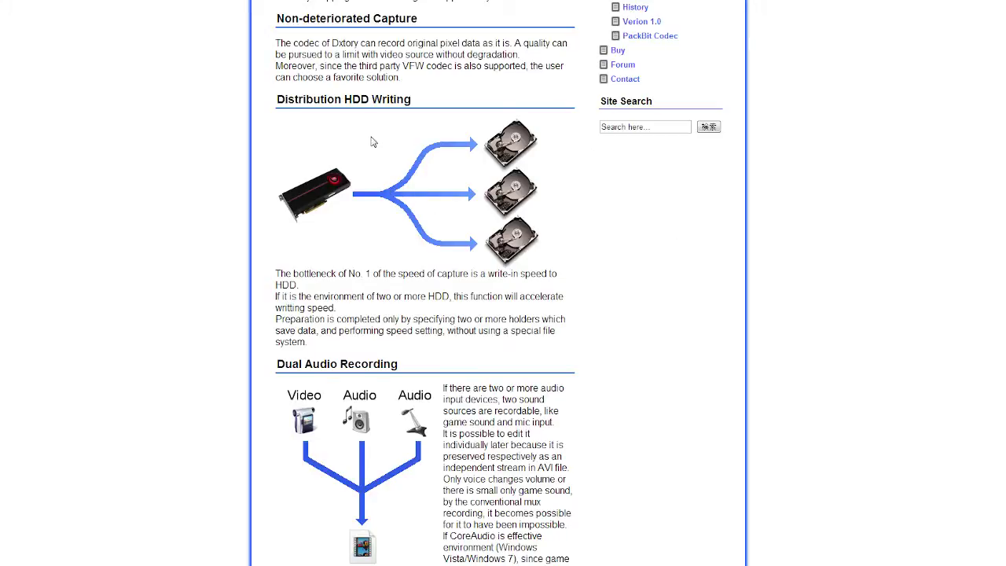
scroll(579, 296, up, 3)
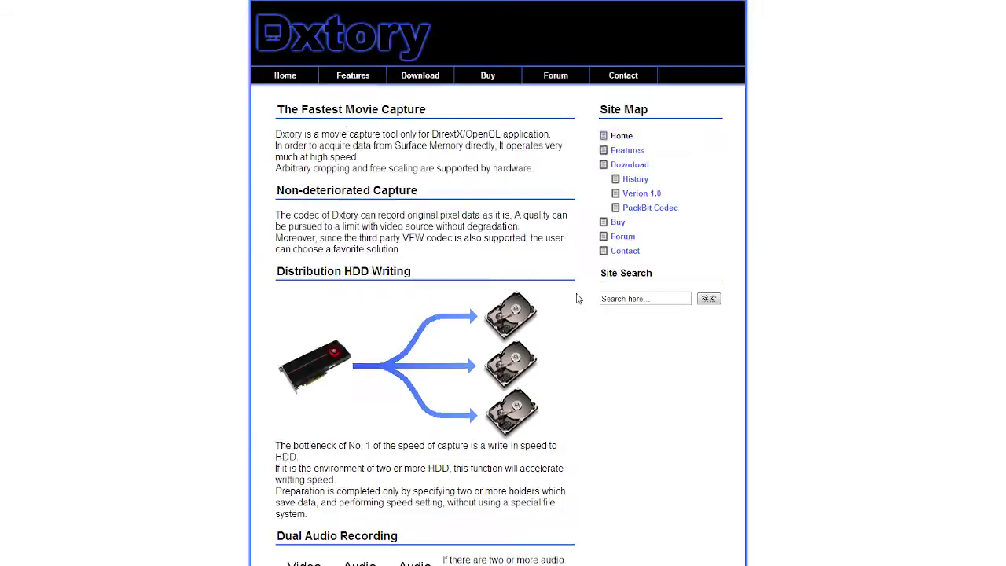
click(437, 80)
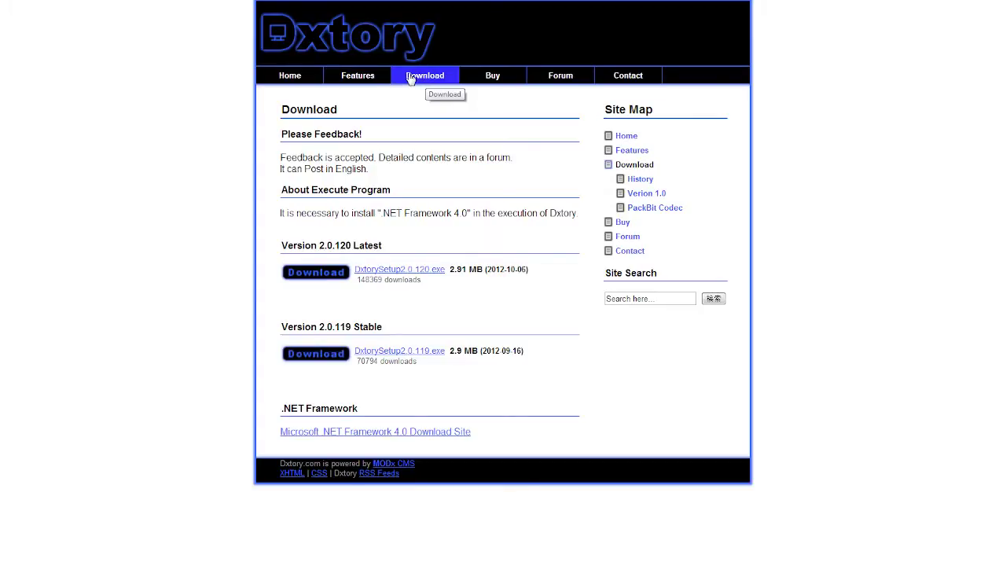
click(476, 82)
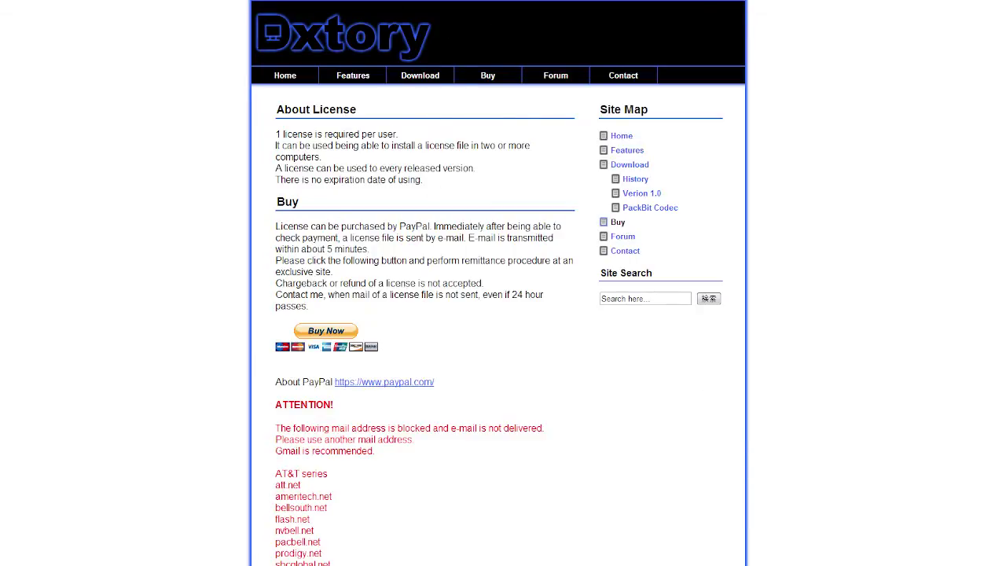
Minimize the browser to reveal the Windows desktop
key(super+d)
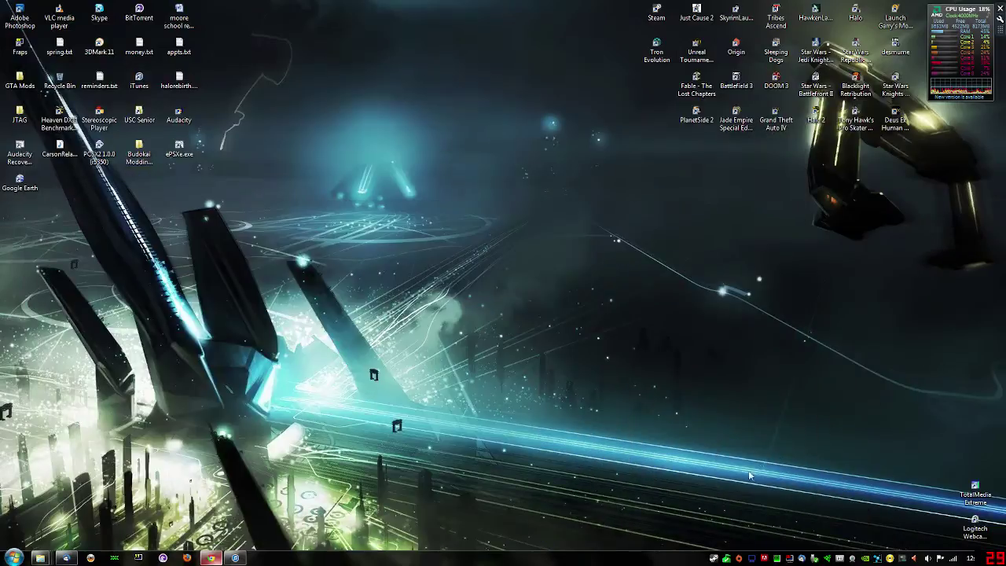
Restore the Dxtory window from its tray icon and nudge it right and down
right_click(753, 558)
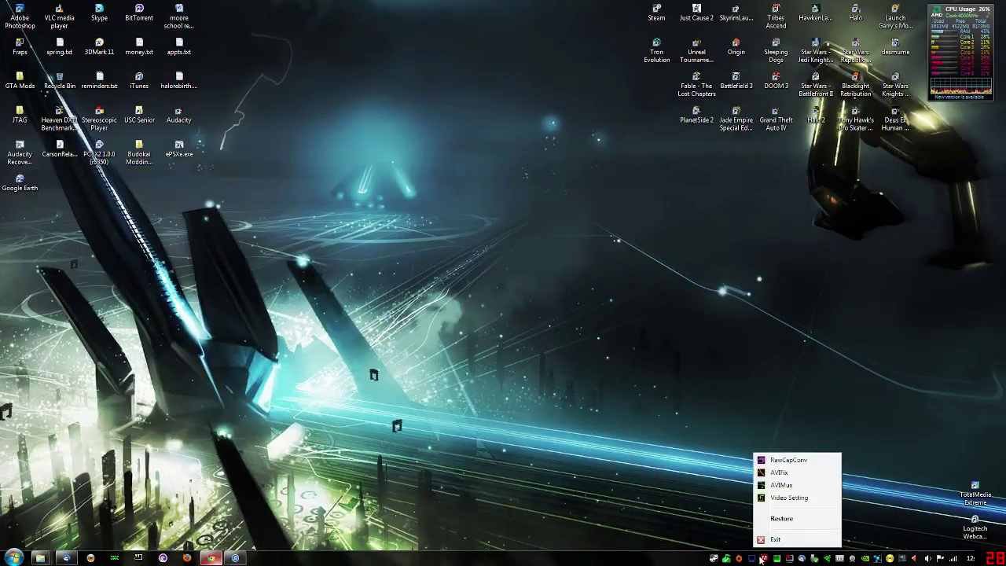
click(782, 518)
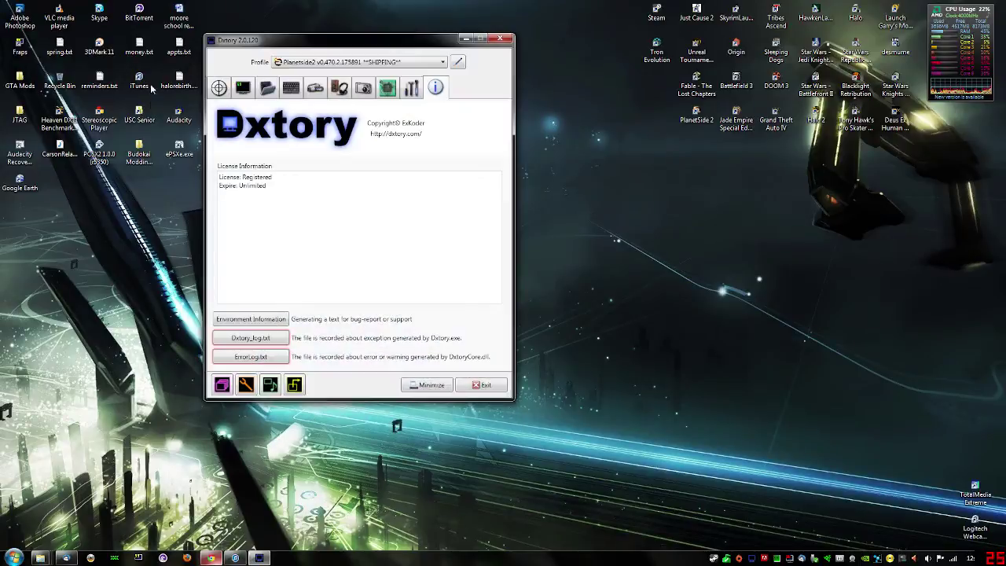
drag(321, 37, 390, 56)
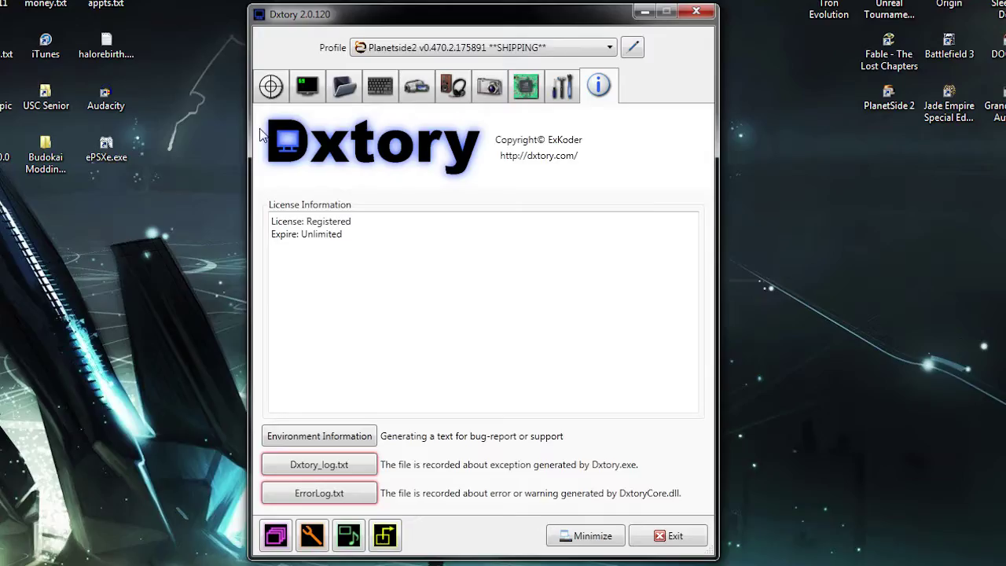
Review the target and overlay tabs, ending on the folder tab (Y:\Dxtory, Y:\Screenshots)
click(283, 87)
click(309, 83)
click(349, 86)
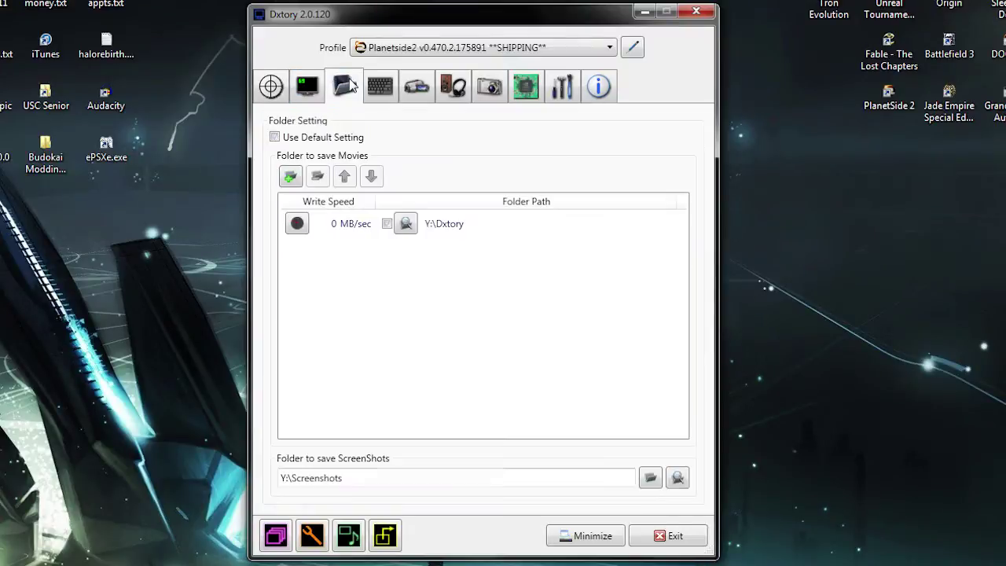
click(308, 85)
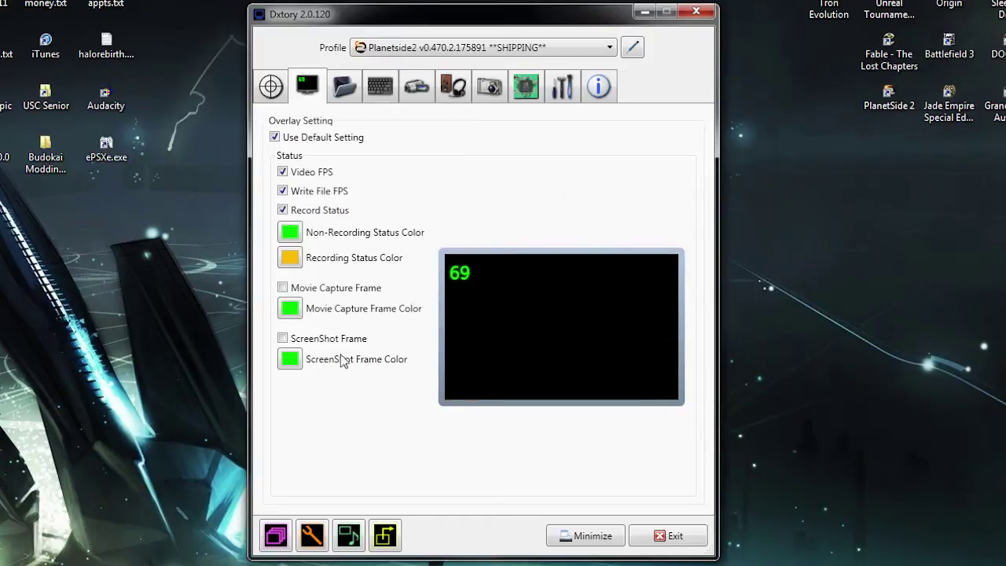
click(338, 102)
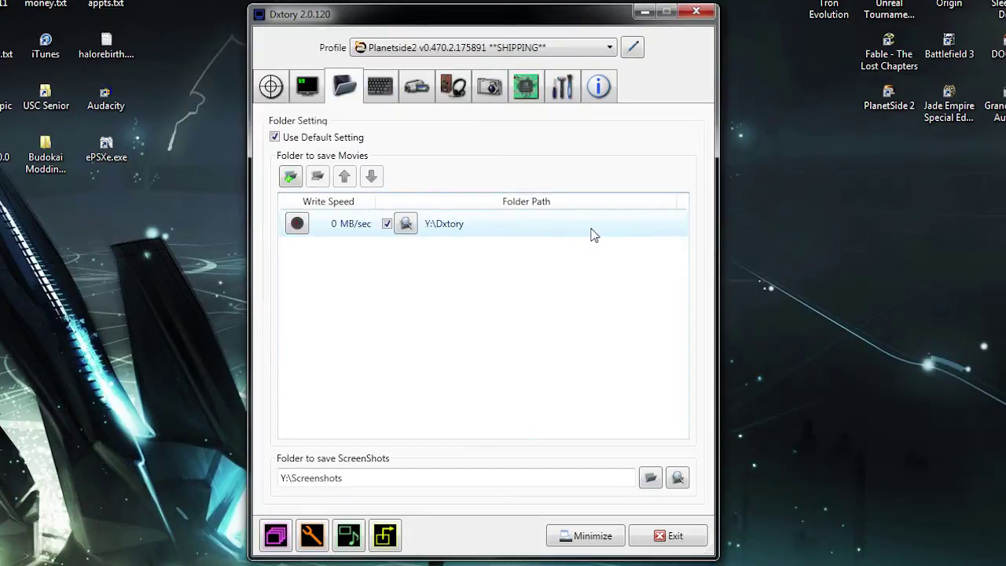
Review the HotKey tab, then the Movie tab with Dxtory Video Codec at 1280×720
click(377, 88)
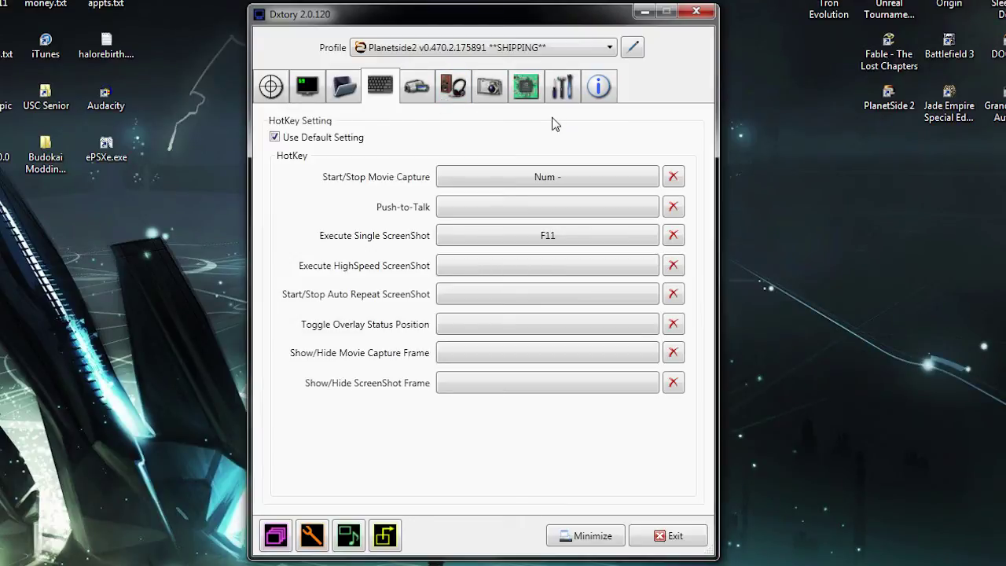
click(427, 89)
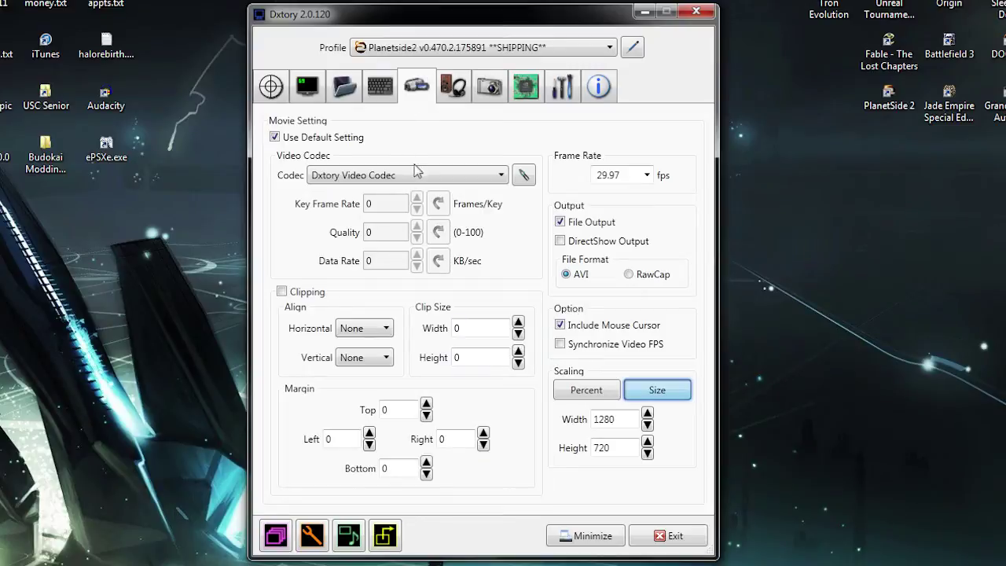
click(391, 177)
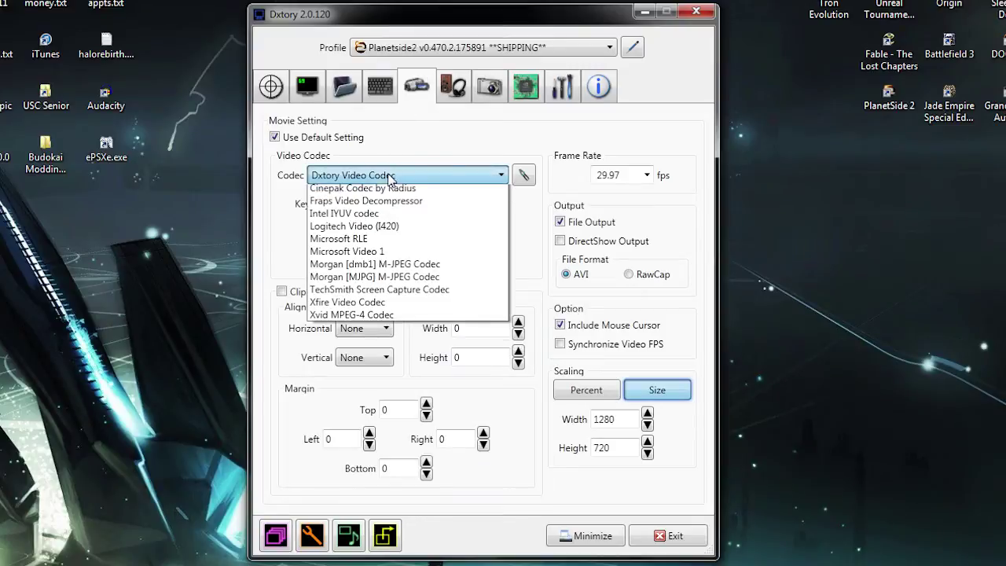
click(464, 148)
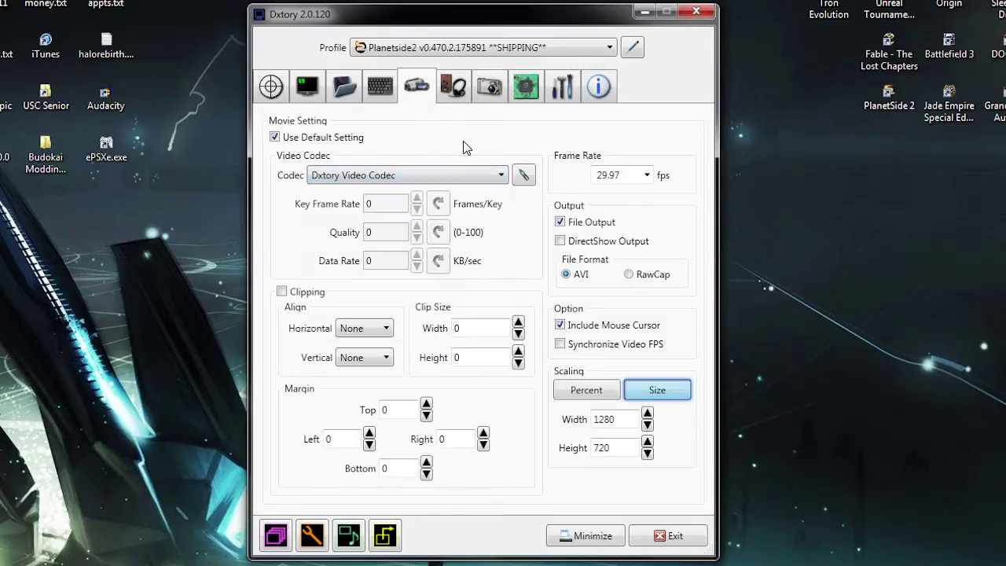
click(523, 173)
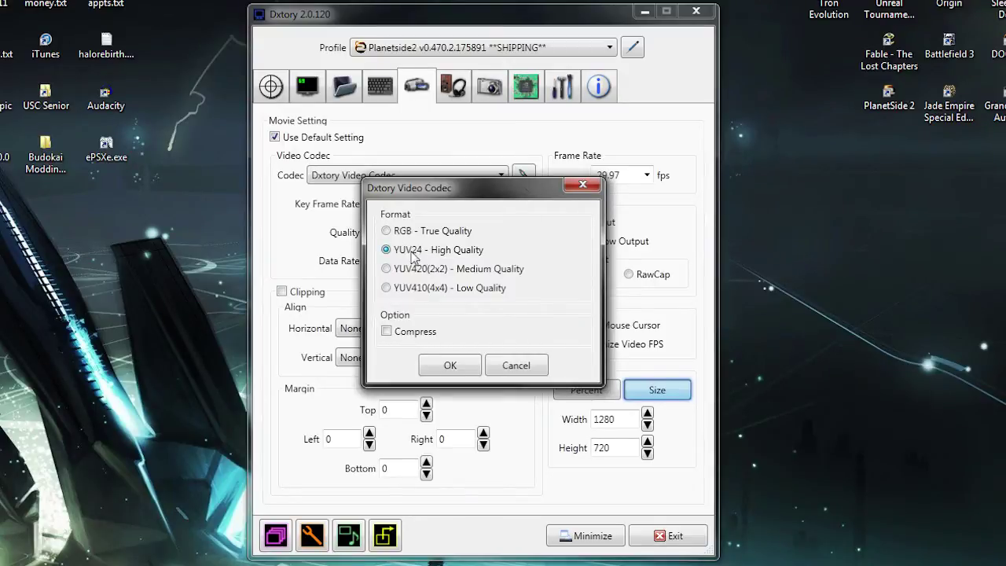
click(582, 184)
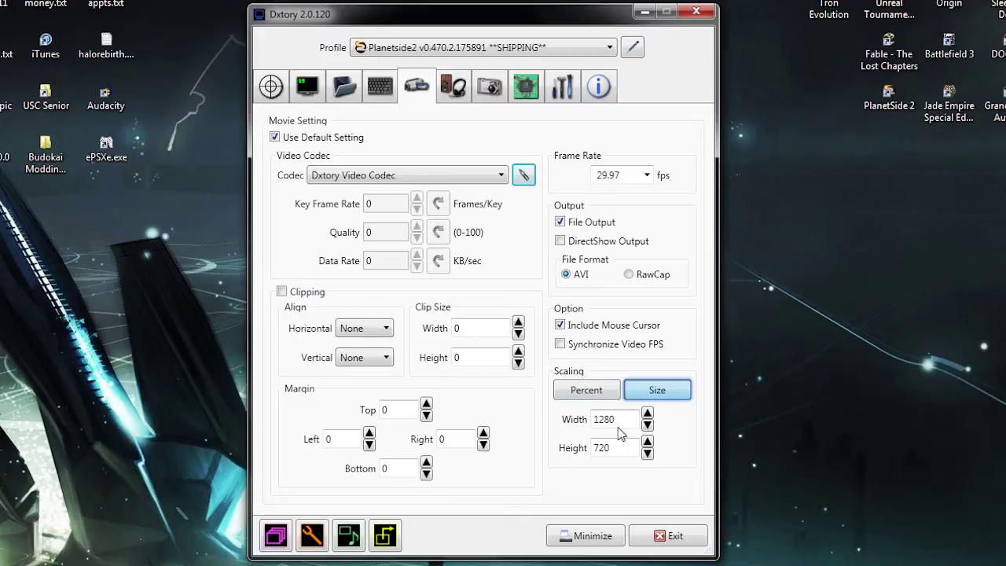
Compare audio slot 1 (speakers) and slot 2 (microphone), then view the PNG screenshot settings
click(449, 93)
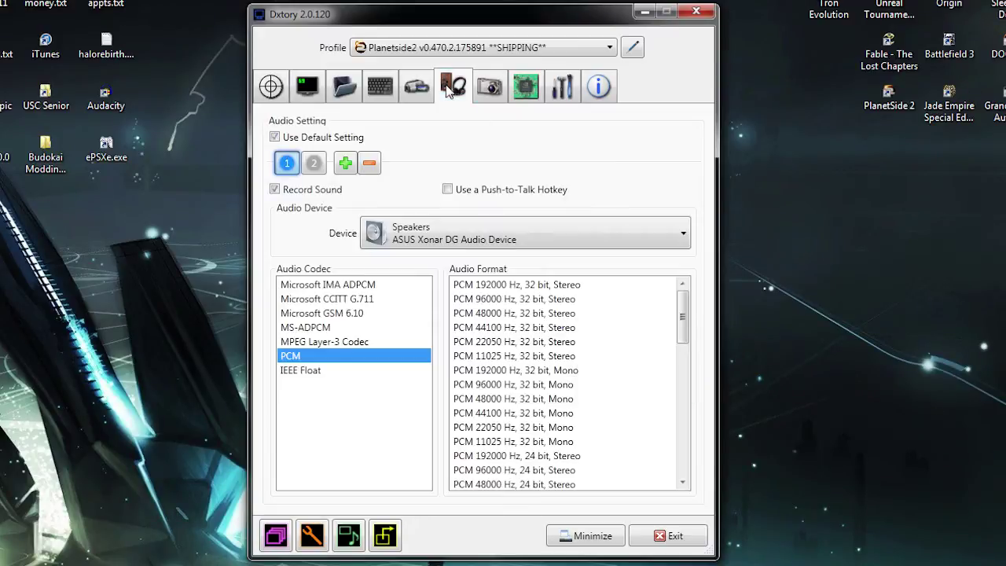
click(313, 162)
click(286, 163)
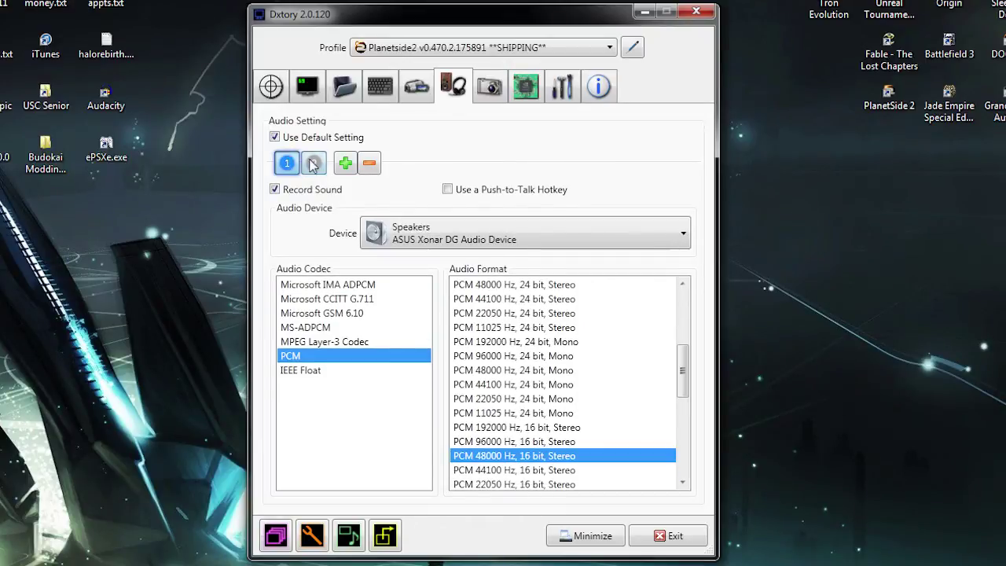
click(313, 163)
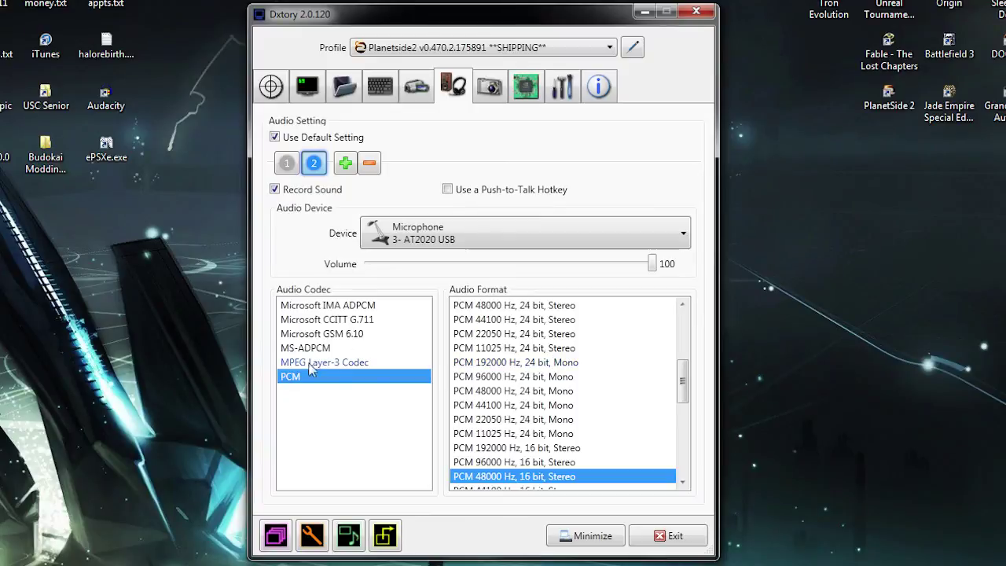
click(285, 167)
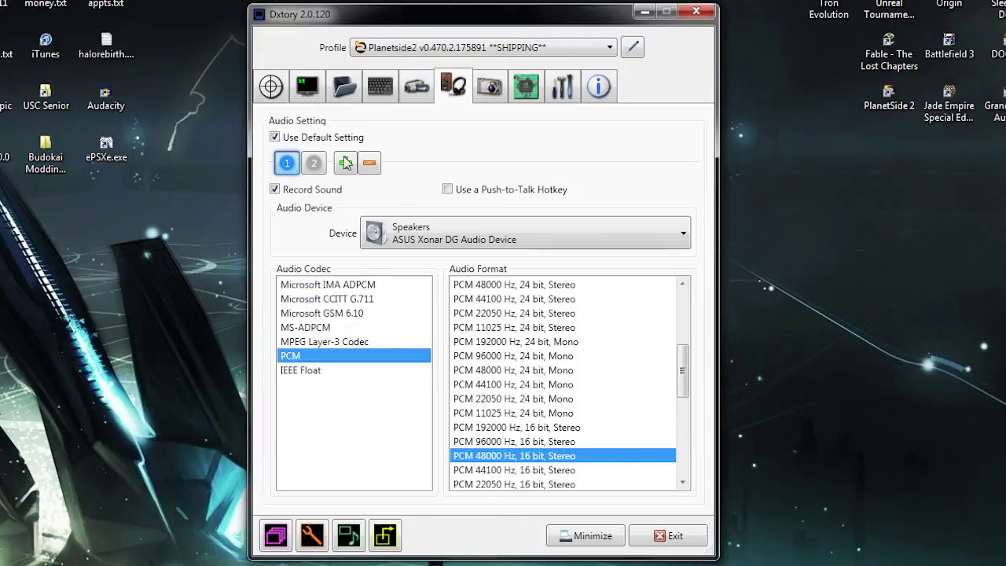
click(490, 88)
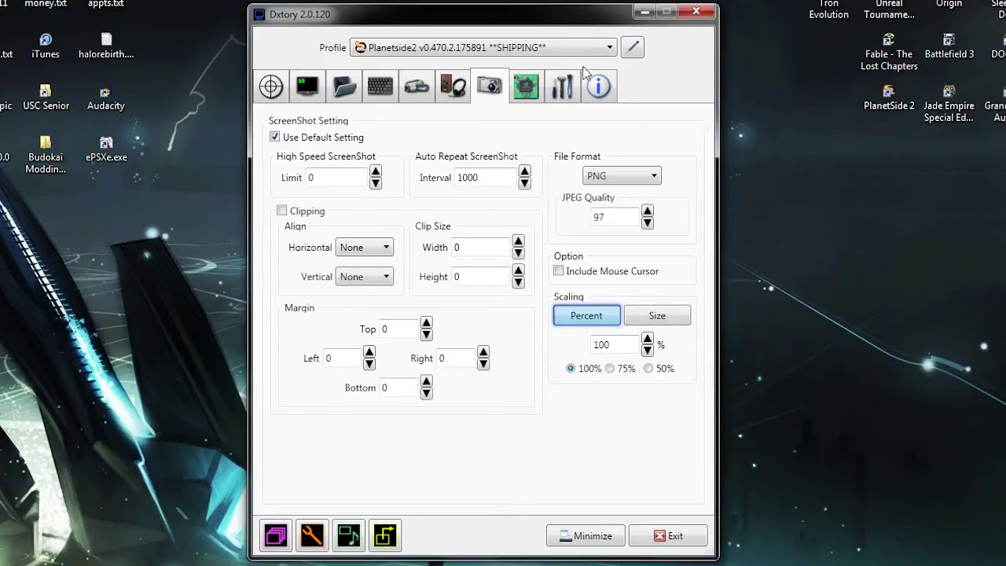
Go through the Advanced and Global tabs to the Info page showing an unlimited registered licence
click(527, 86)
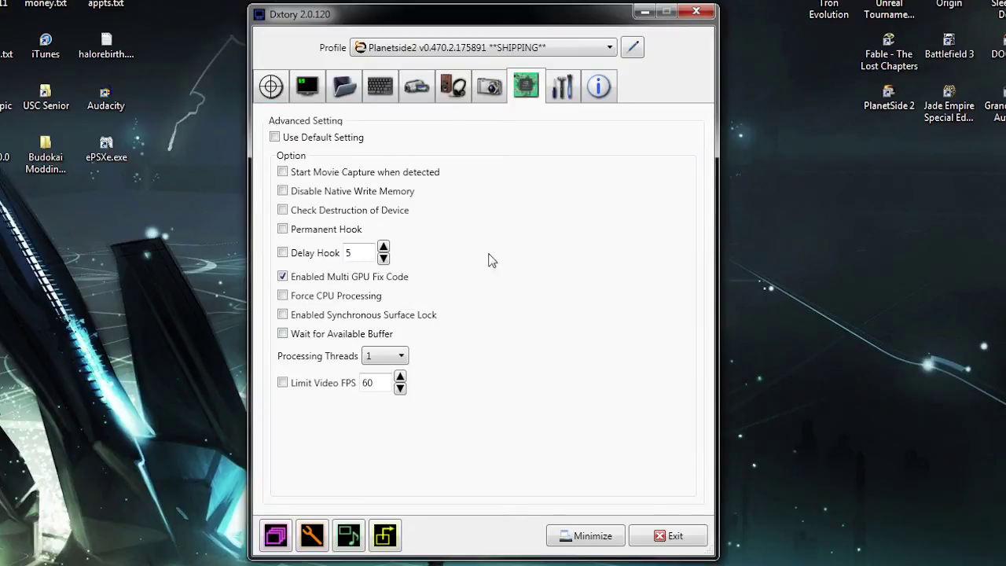
click(563, 85)
click(599, 86)
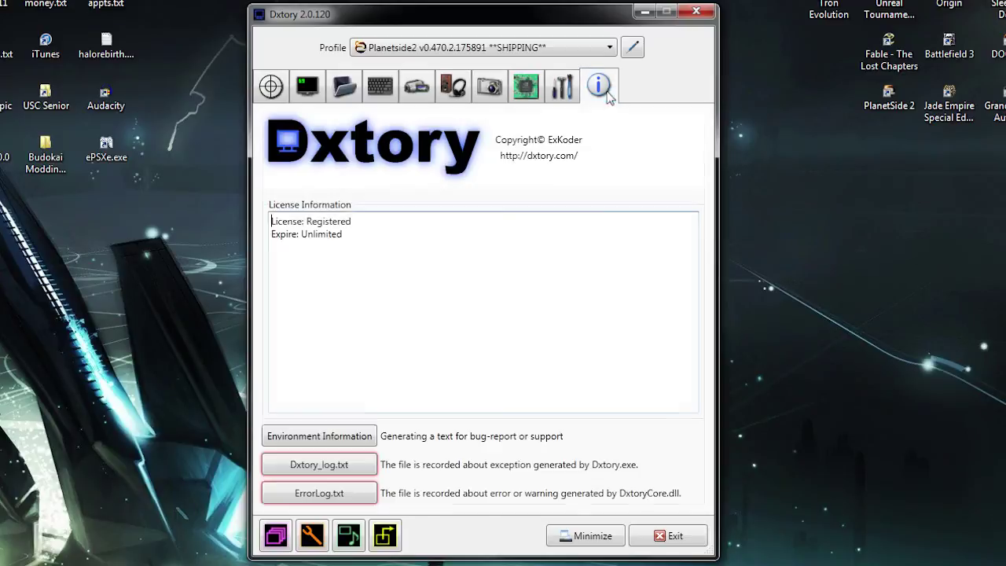